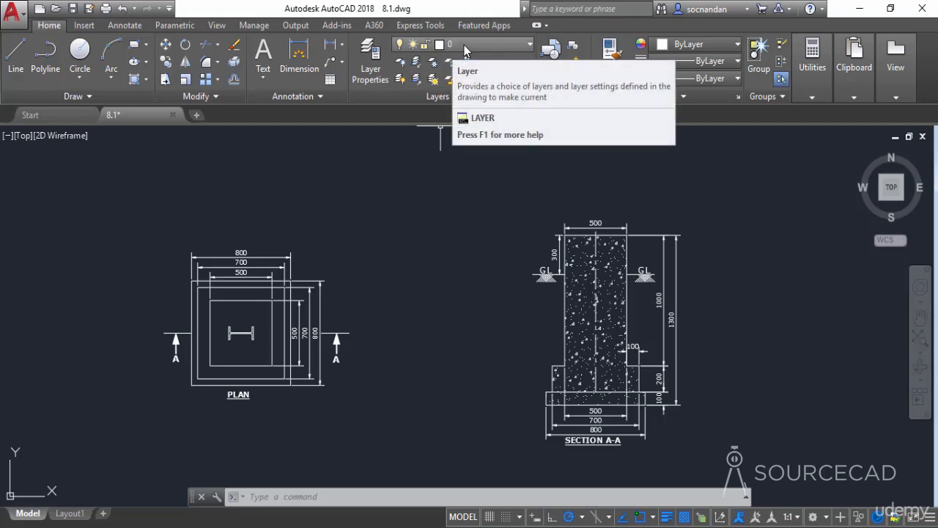
Step: Open the Layer Properties Manager and widen it to show more layer property columns
left_click(464, 44)
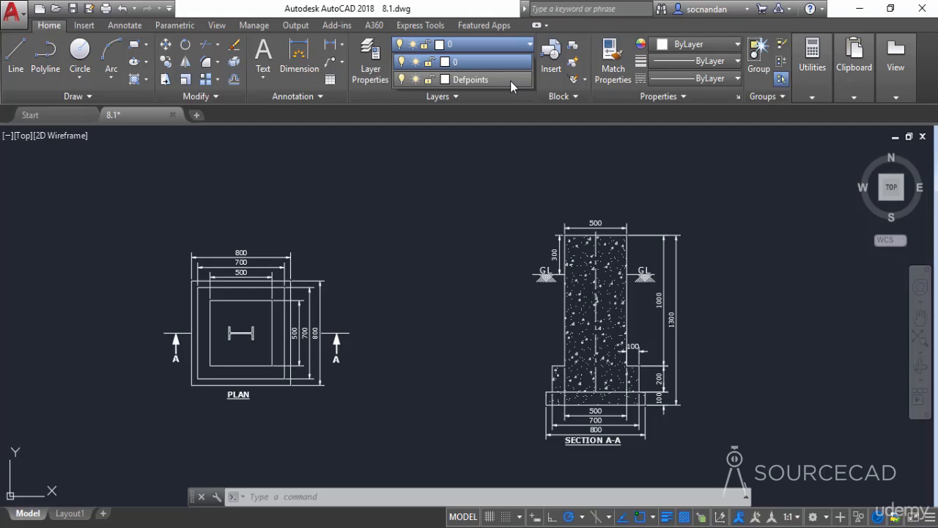
left_click(511, 44)
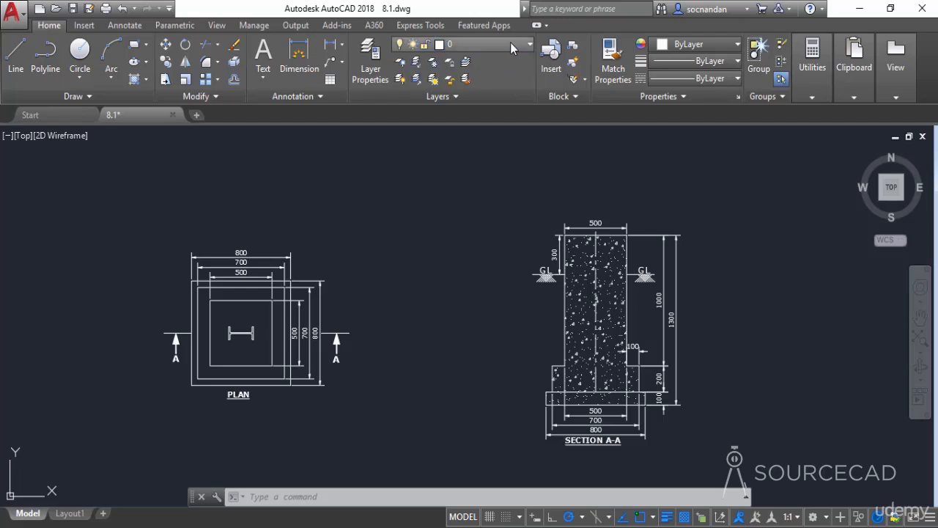
left_click(377, 62)
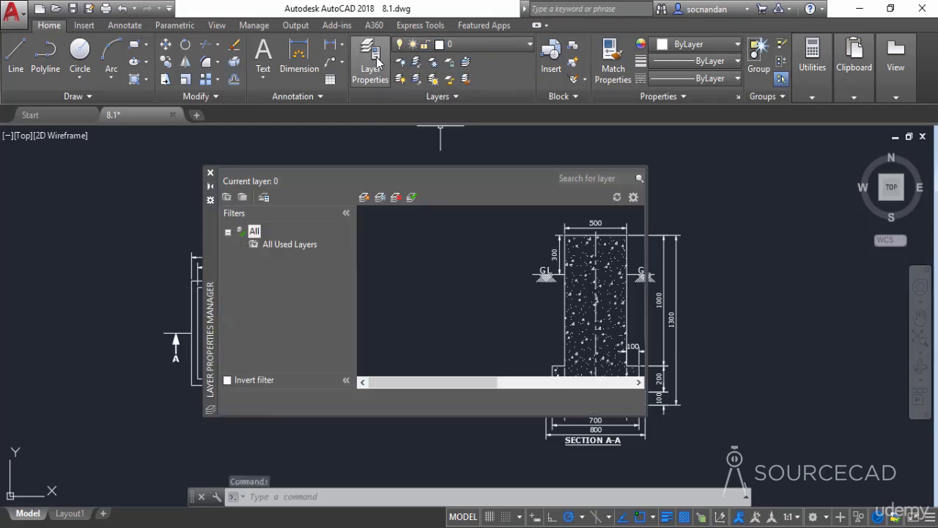
left_click_drag(214, 258, 244, 270)
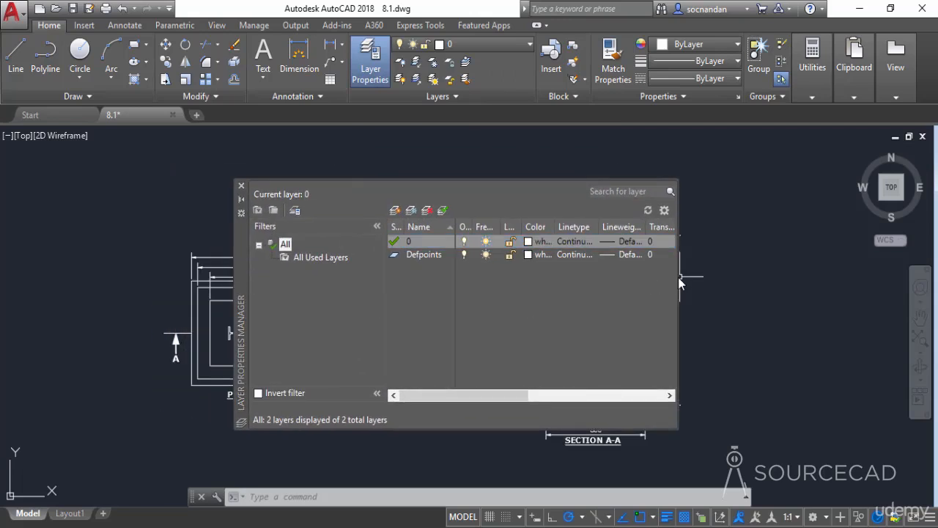
left_click_drag(678, 279, 744, 299)
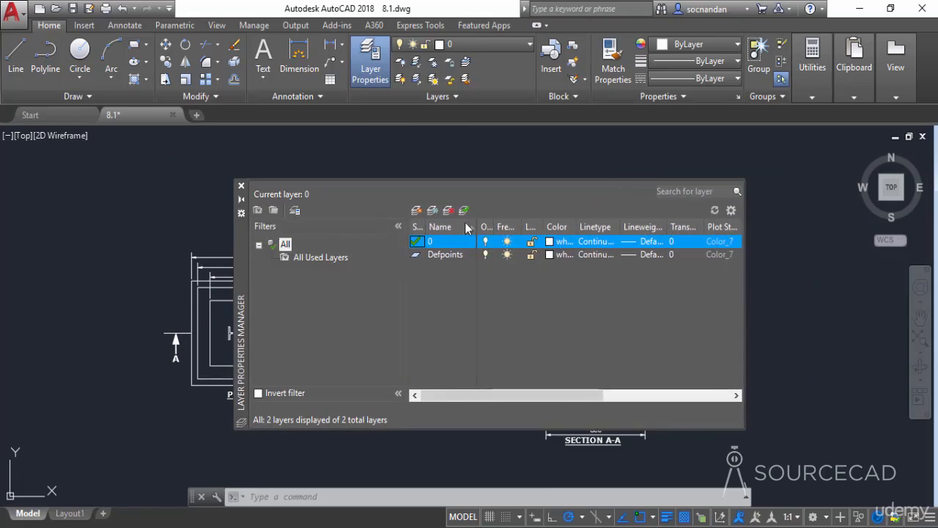
left_click_drag(244, 243, 192, 235)
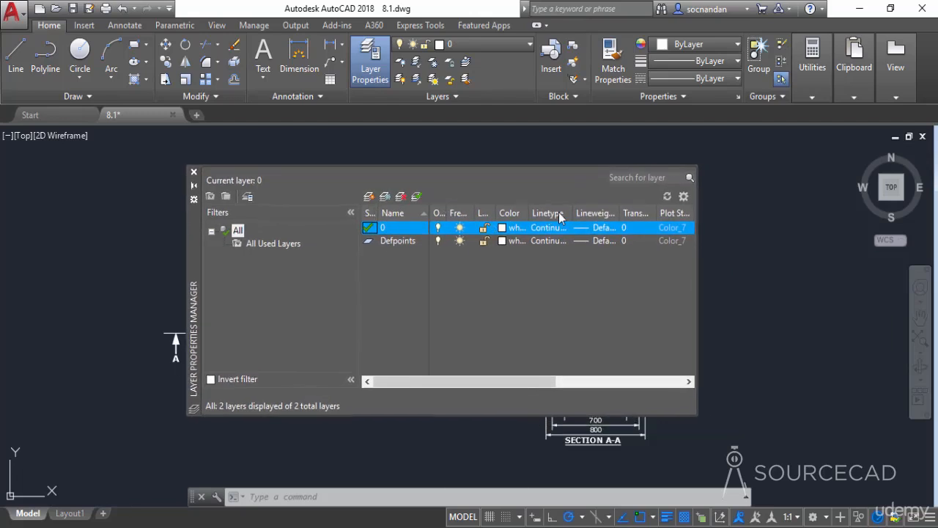
Step: Maximize all columns in the layer list and move the manager clear of the plan view
right_click(463, 215)
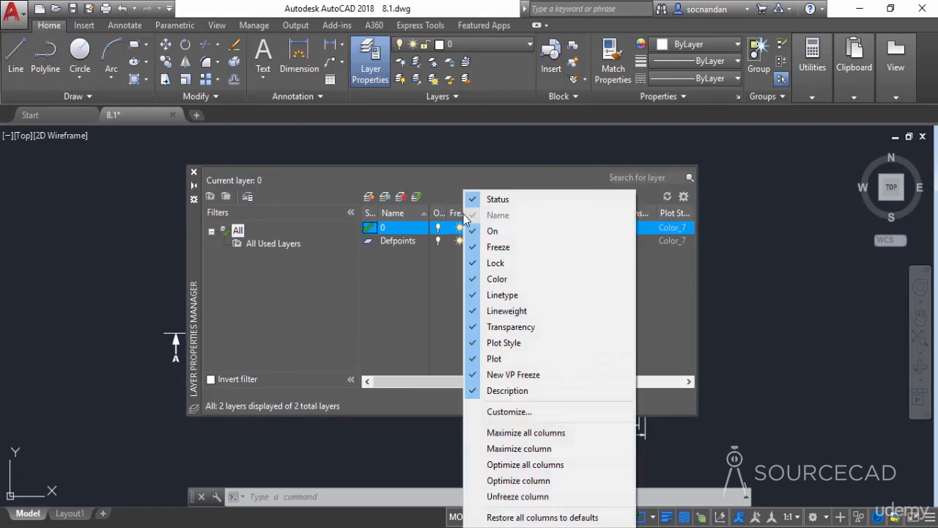
left_click(576, 433)
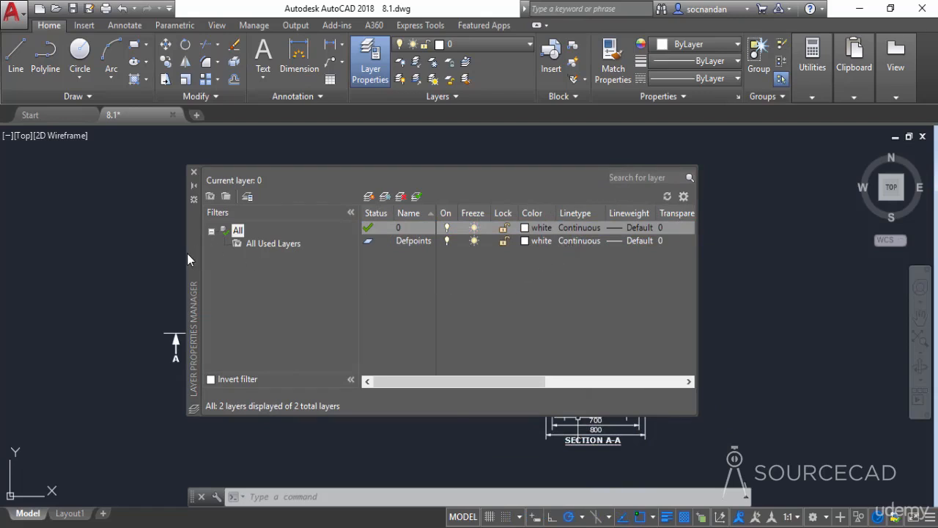
left_click_drag(187, 257, 326, 269)
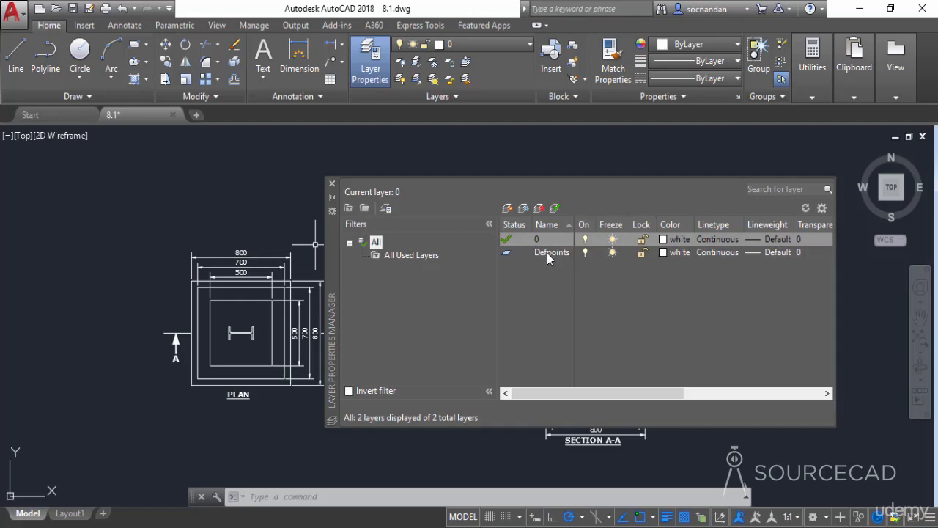
Step: Create three new layers named Dim, Hatch and Text
left_click(508, 209)
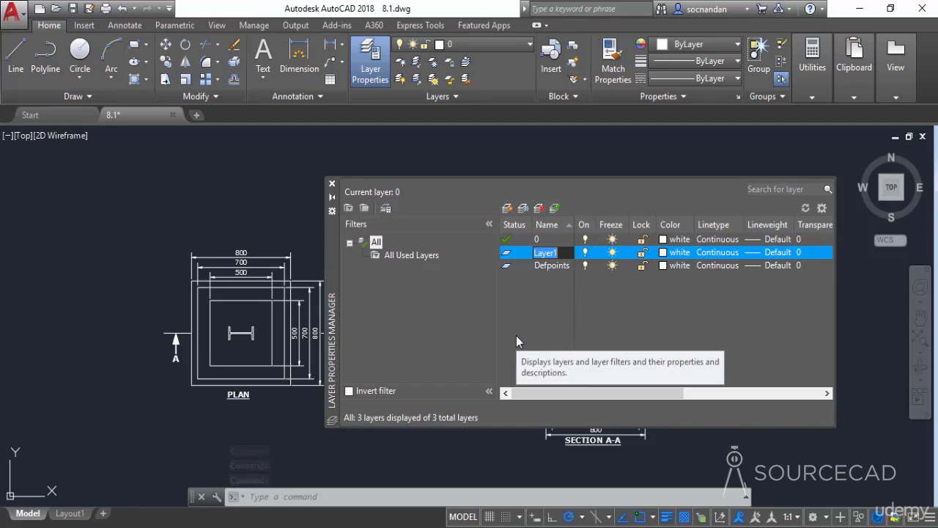
type("Dim")
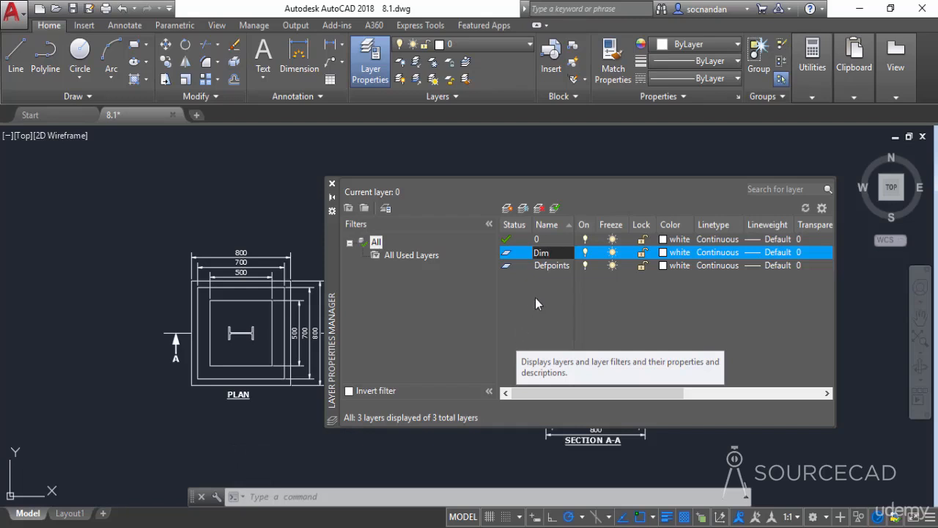
key("Return")
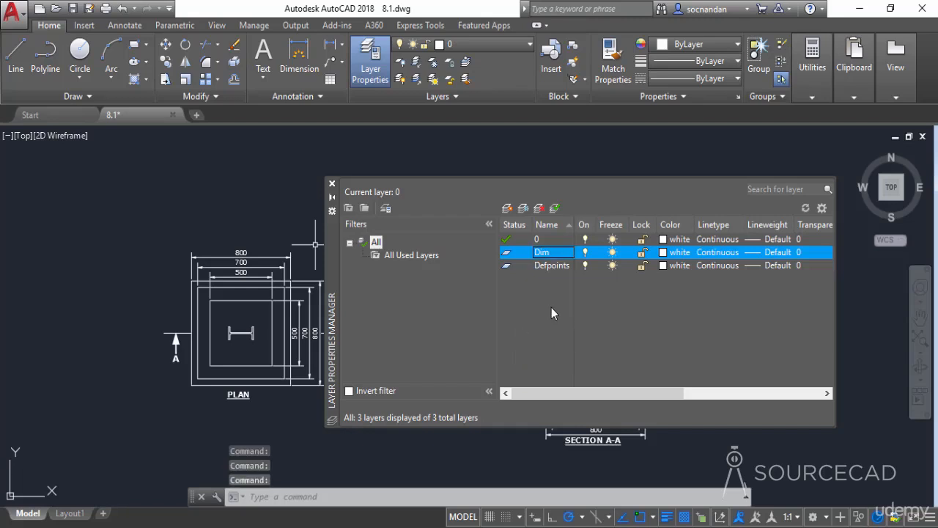
left_click(507, 208)
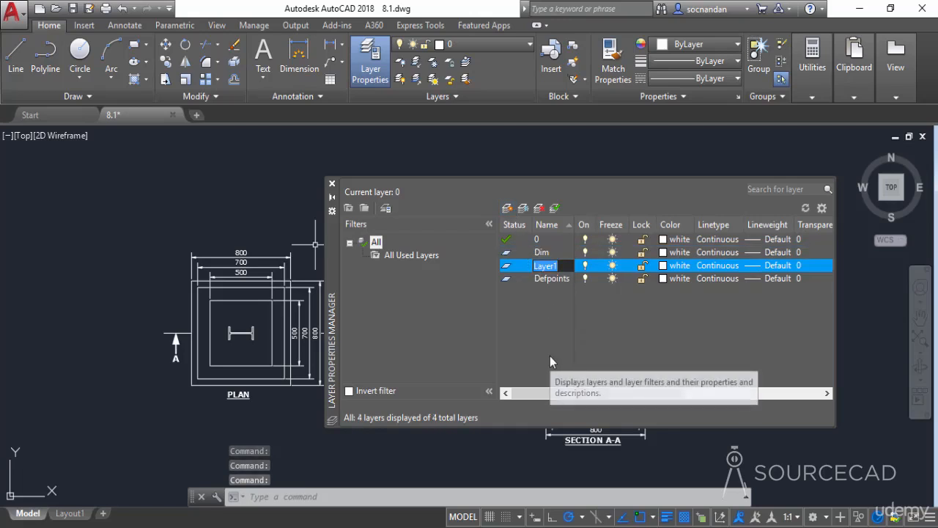
type("Hatch")
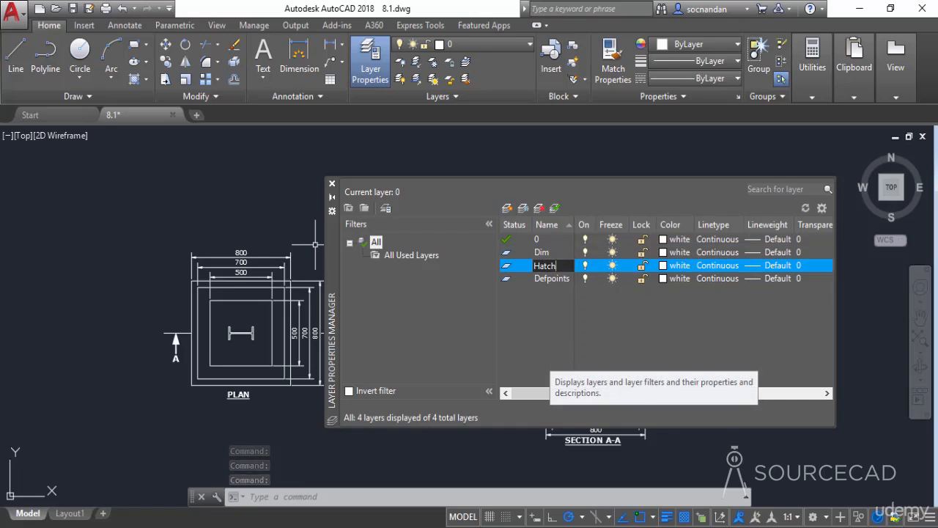
key("Return")
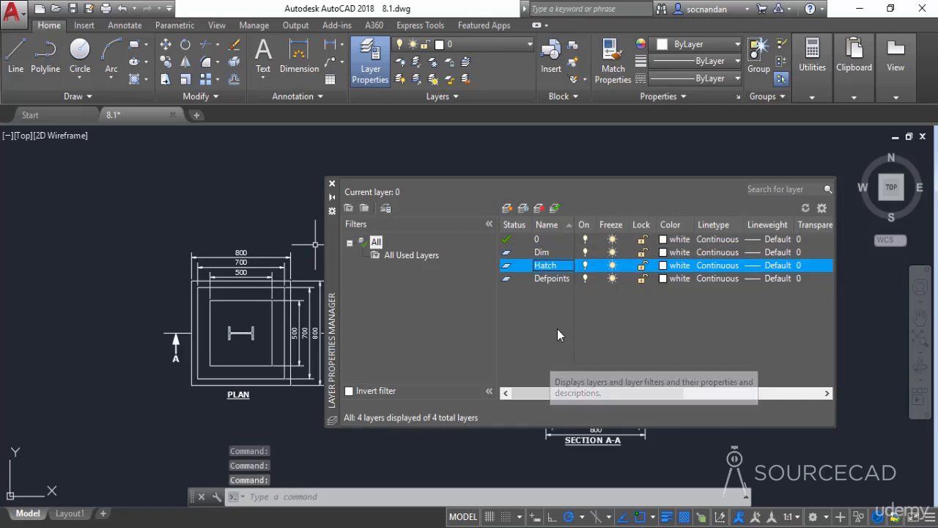
left_click(507, 208)
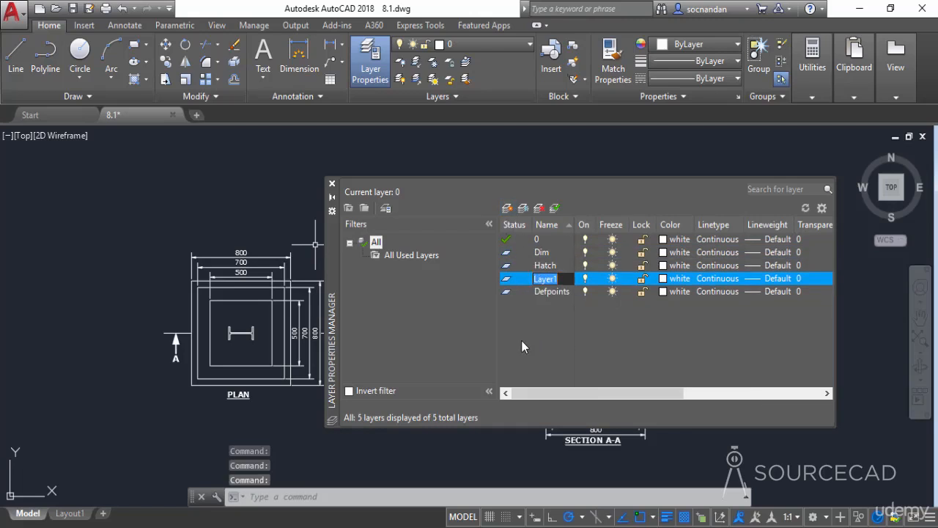
type("Text")
key("Return")
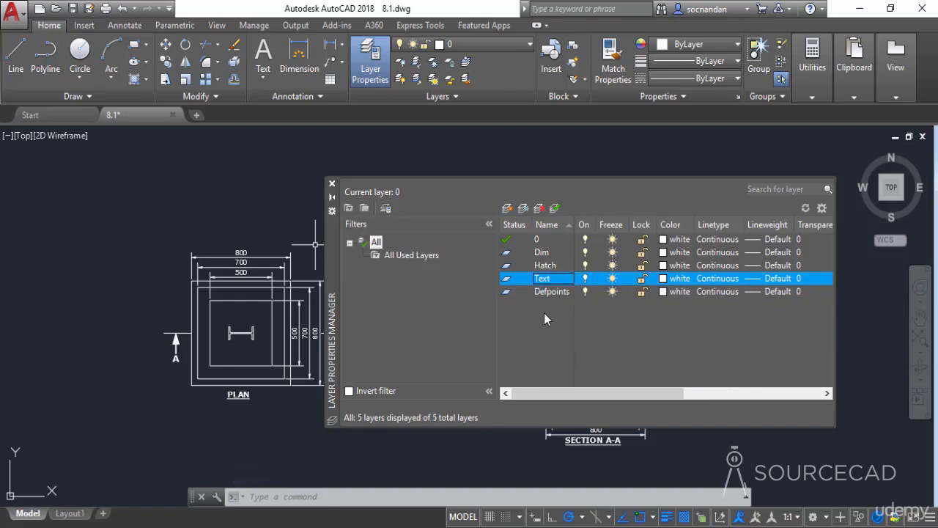
Step: Create an extra layer with its default name and delete it again
left_click(508, 209)
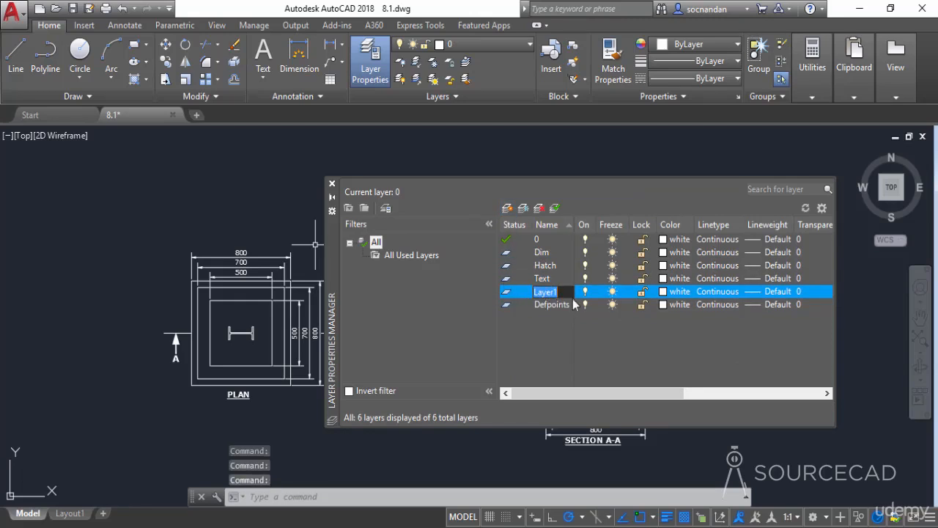
left_click(543, 348)
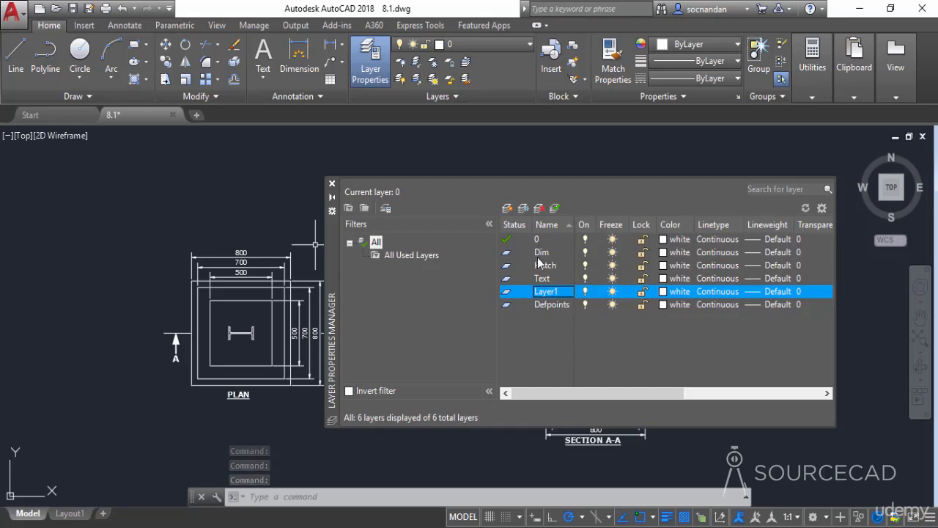
left_click(548, 268)
left_click(547, 241)
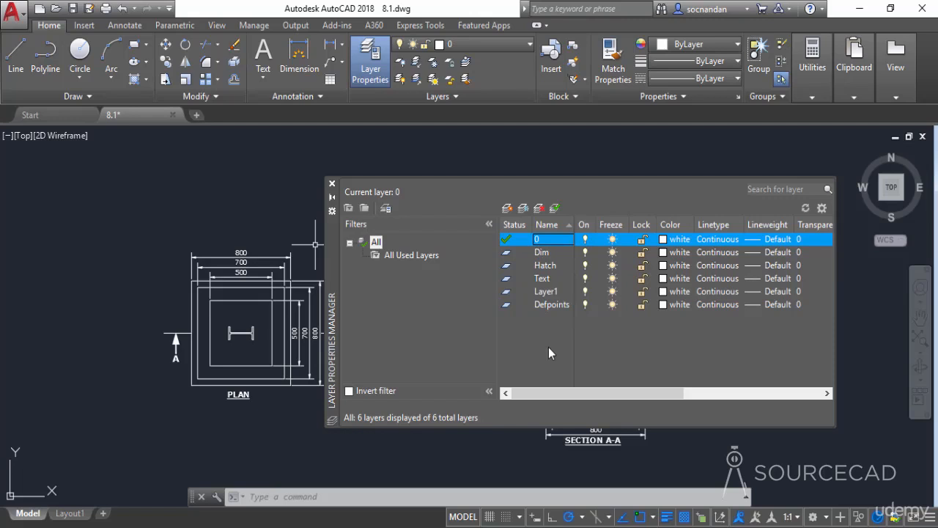
left_click(551, 291)
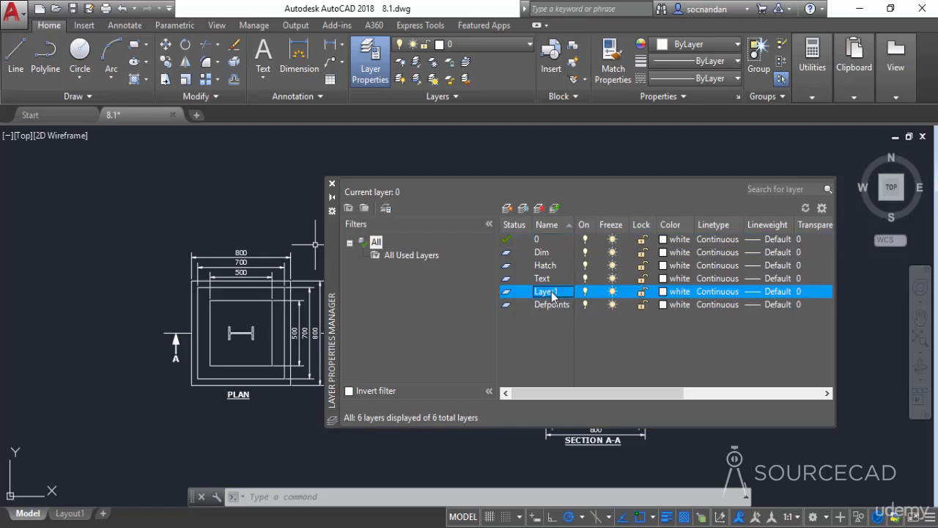
left_click(540, 209)
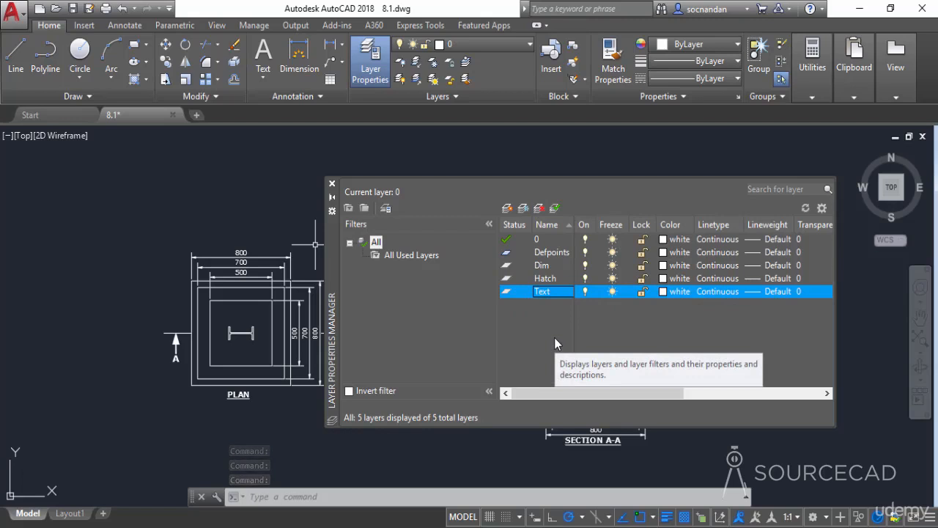
Step: Try to delete layer 0 and dismiss the resulting message
left_click(544, 241)
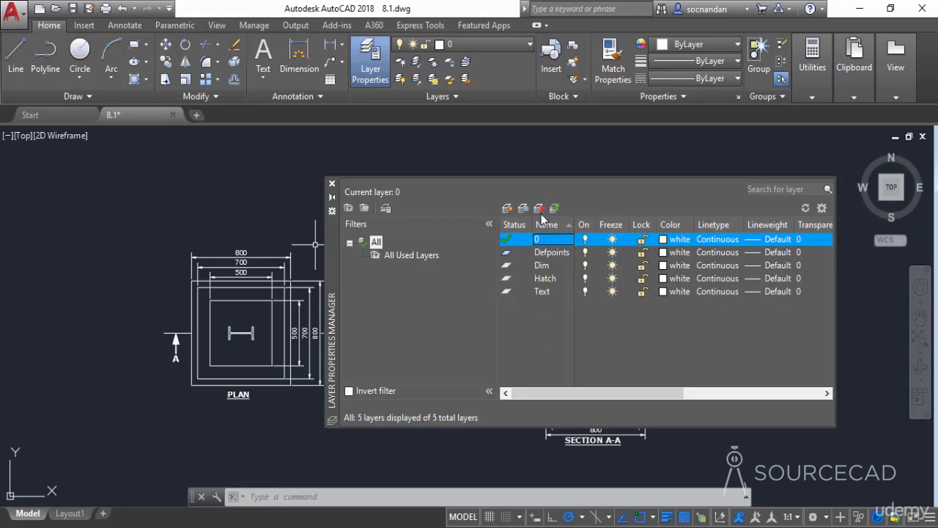
left_click(540, 209)
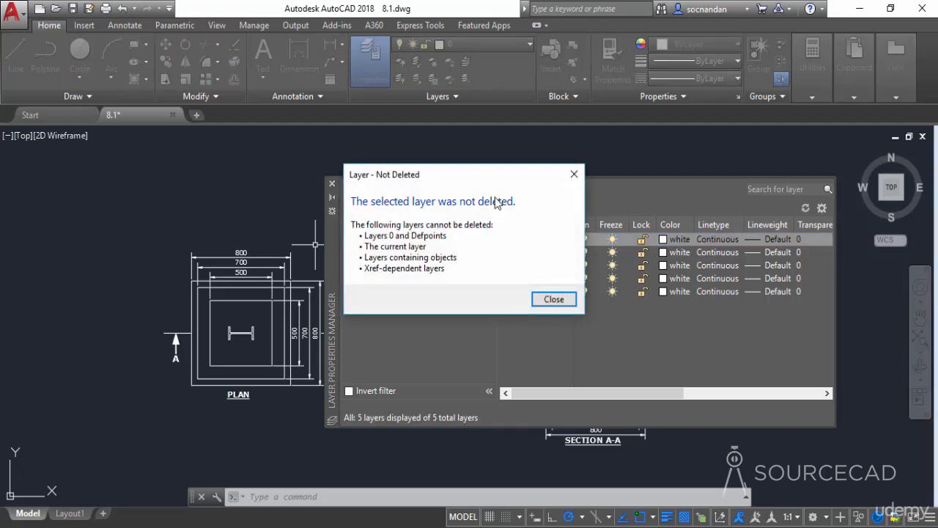
left_click_drag(481, 180, 384, 218)
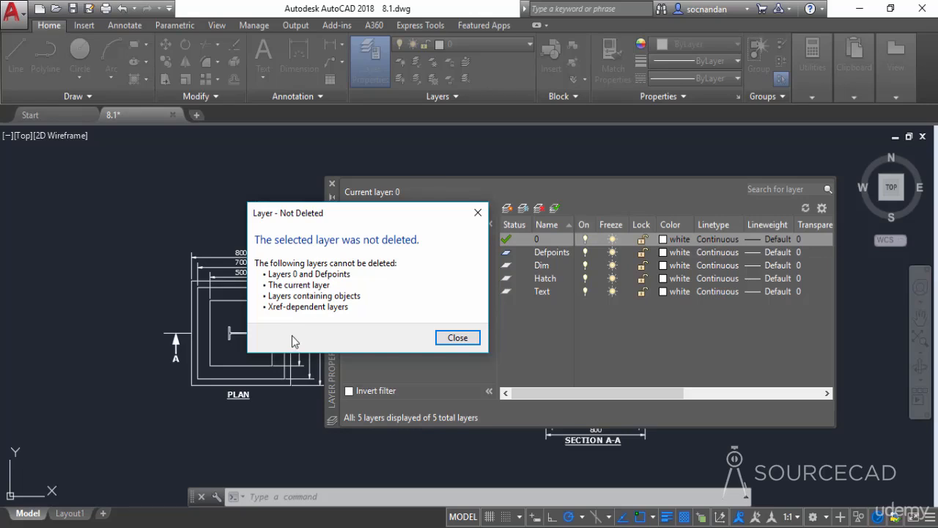
left_click(457, 338)
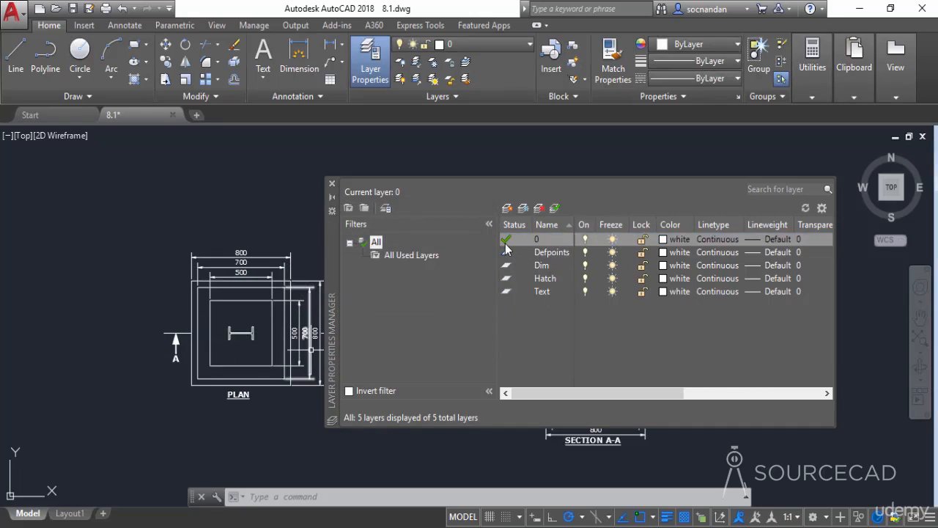
Step: Close the layer manager and assign all dimensions in the plan and section to the Dim layer using Select Similar
left_click(332, 184)
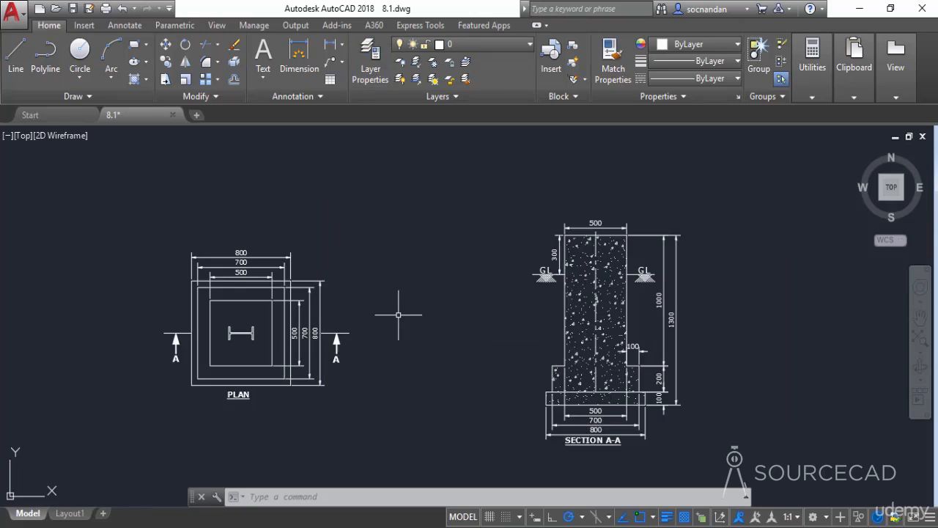
left_click(280, 256)
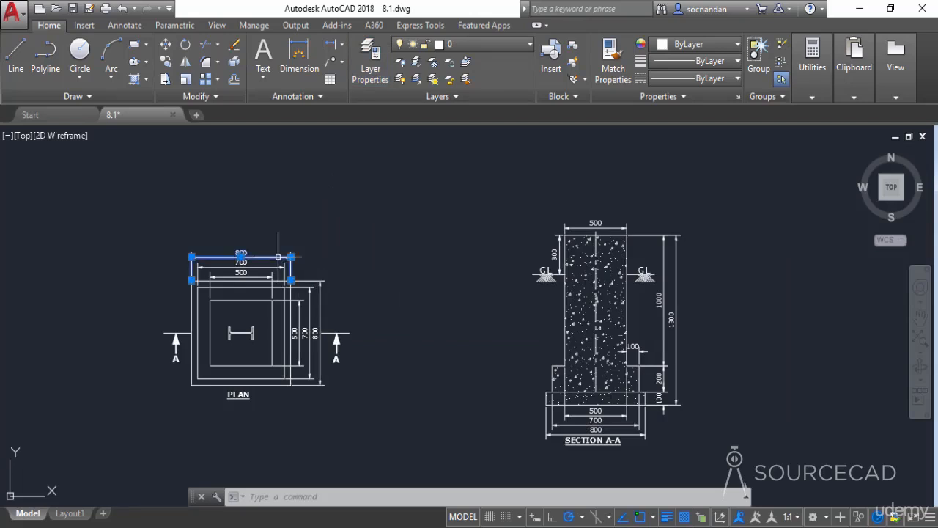
right_click(374, 232)
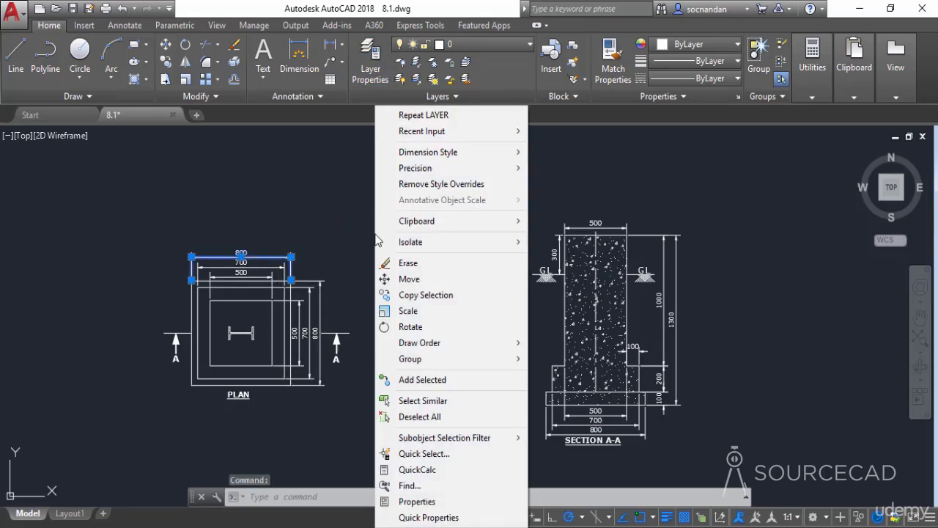
left_click(464, 408)
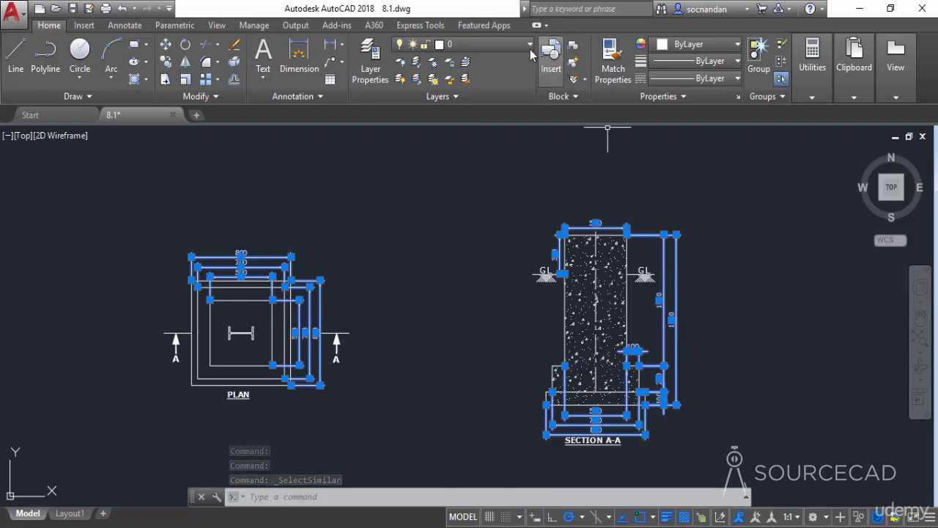
left_click(528, 46)
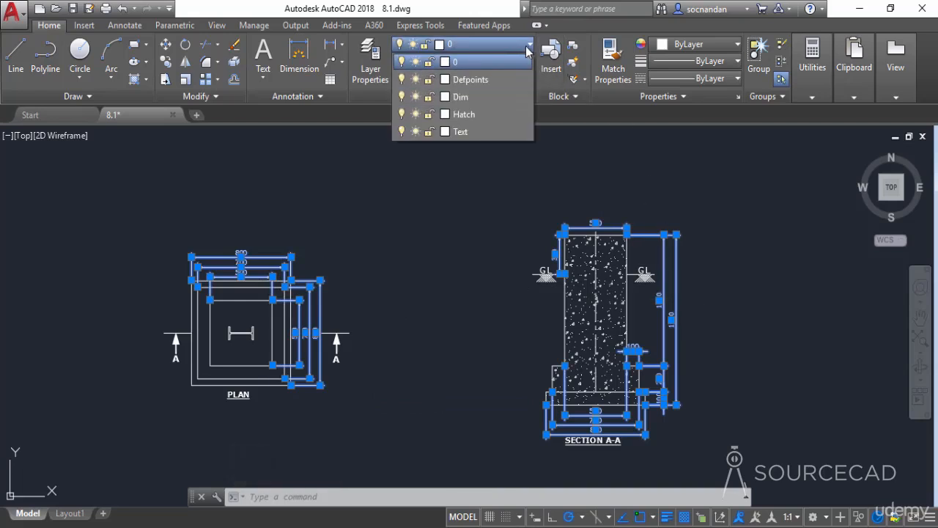
left_click(472, 96)
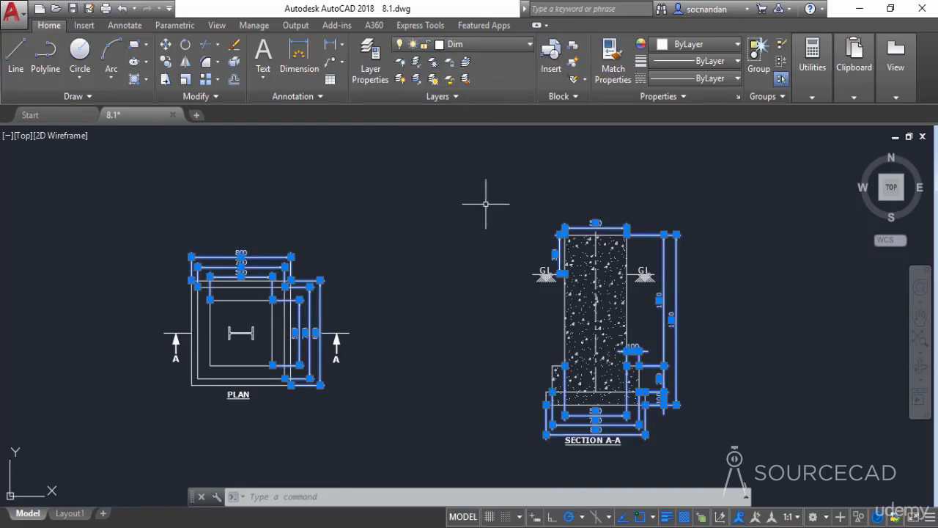
key("Escape")
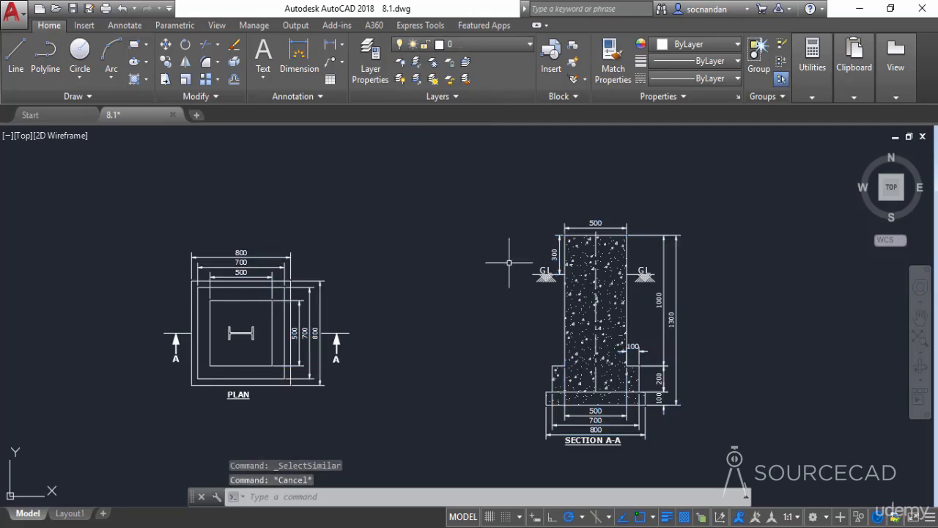
left_click(675, 248)
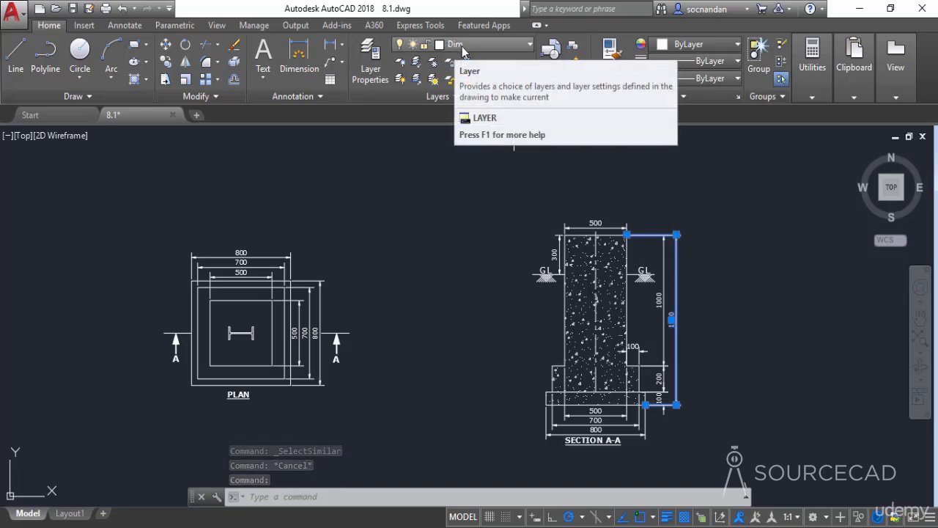
key("Escape")
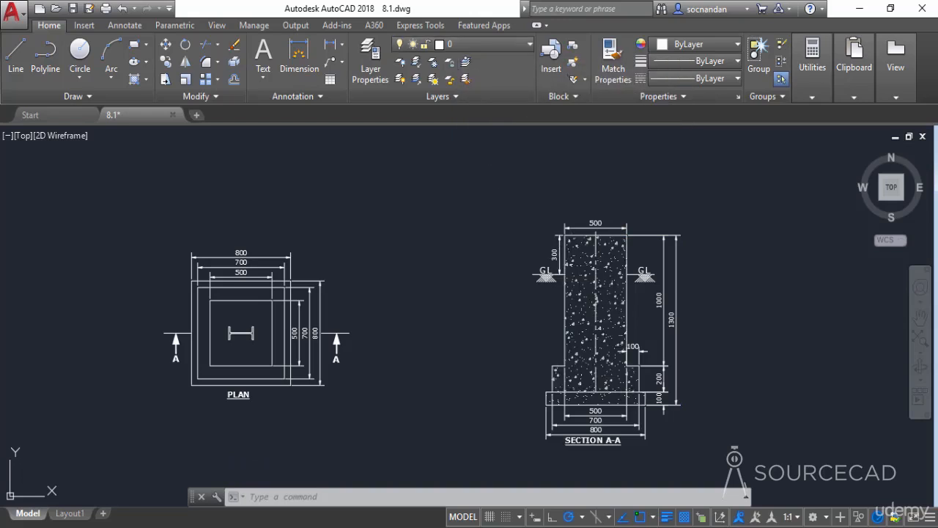
Step: Assign the concrete hatch of the column and the hatch of the base strip in Section A-A to the Hatch layer
left_click(575, 261)
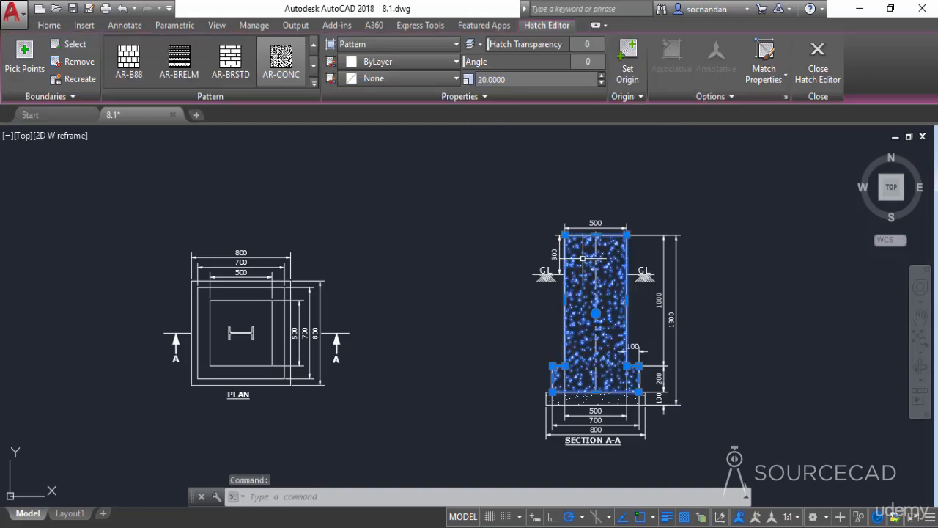
left_click(48, 25)
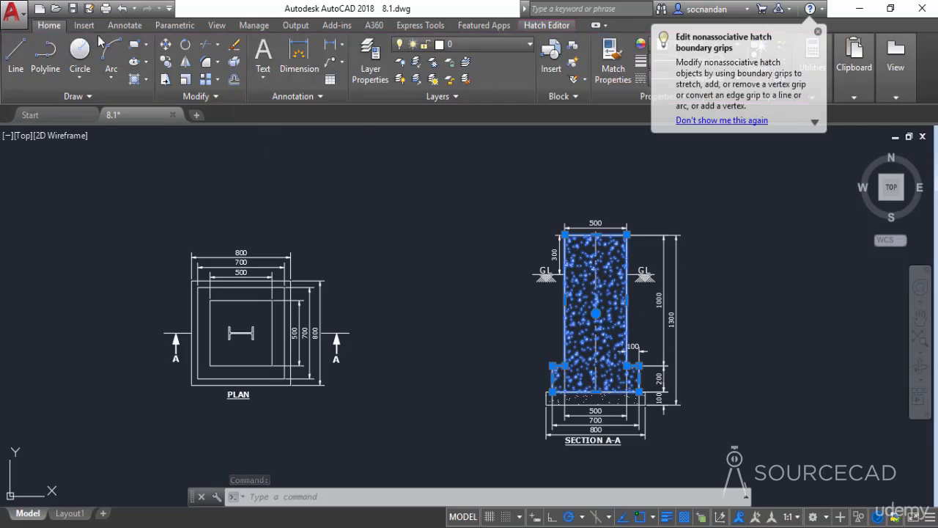
left_click(490, 45)
left_click(475, 116)
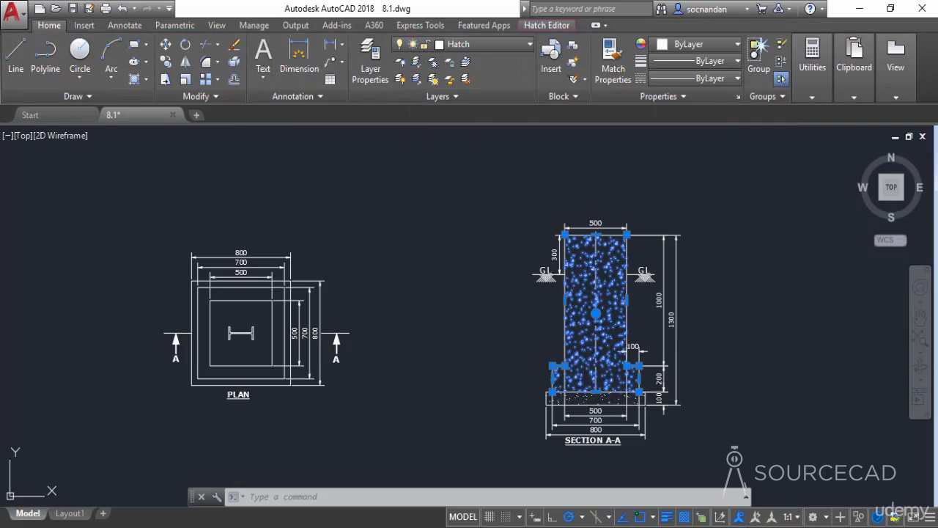
left_click(585, 396)
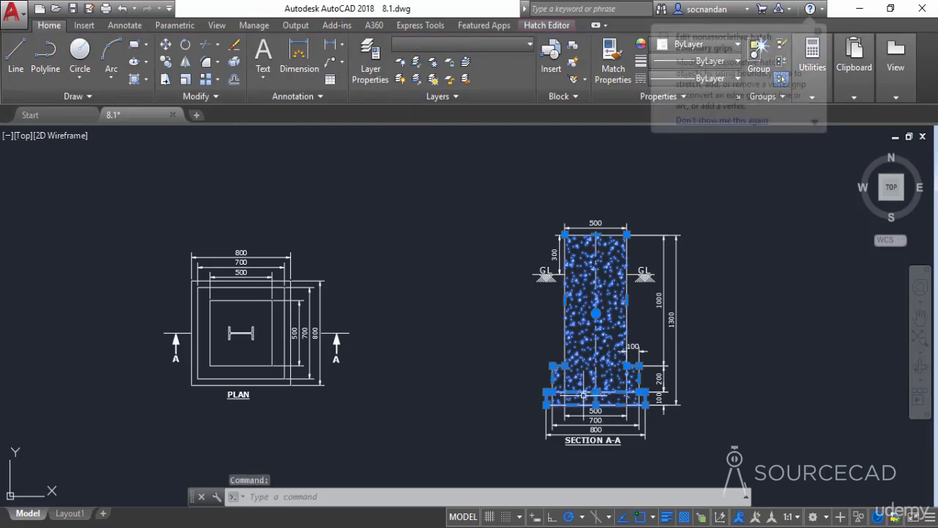
left_click(498, 43)
left_click(491, 120)
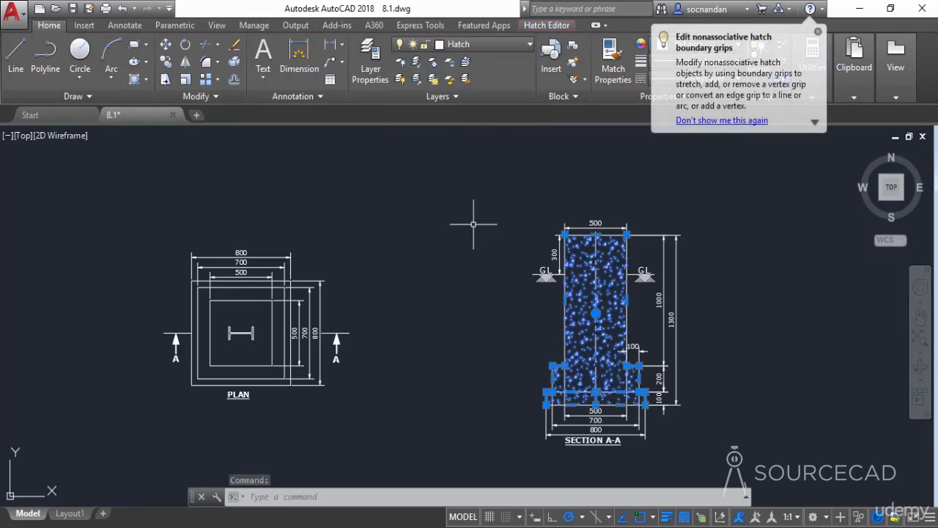
key("Escape")
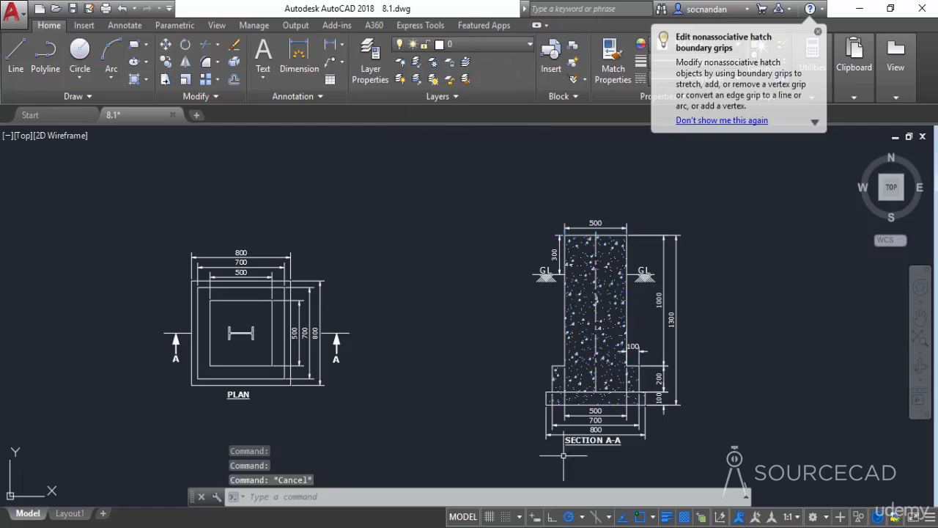
Step: Select all text like the SECTION A-A title with Select Similar and assign it to the Text layer
left_click(587, 446)
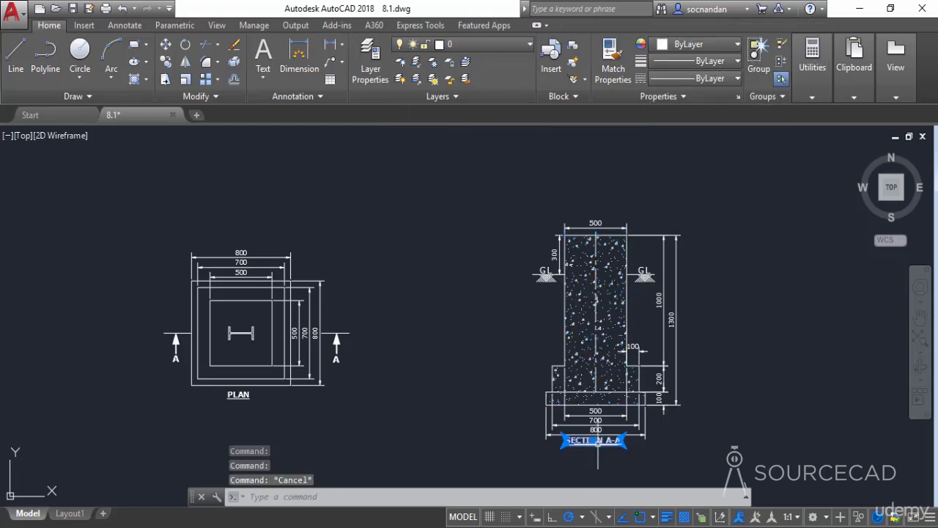
right_click(418, 227)
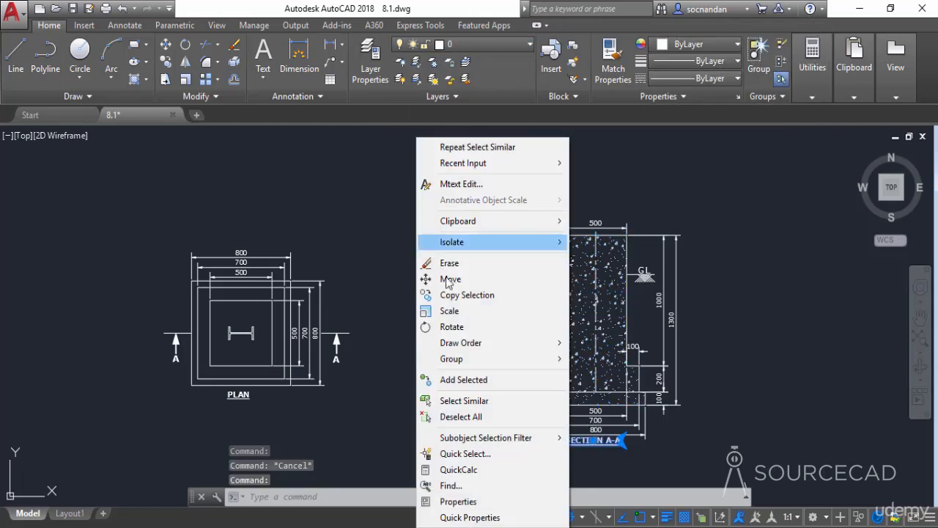
left_click(485, 409)
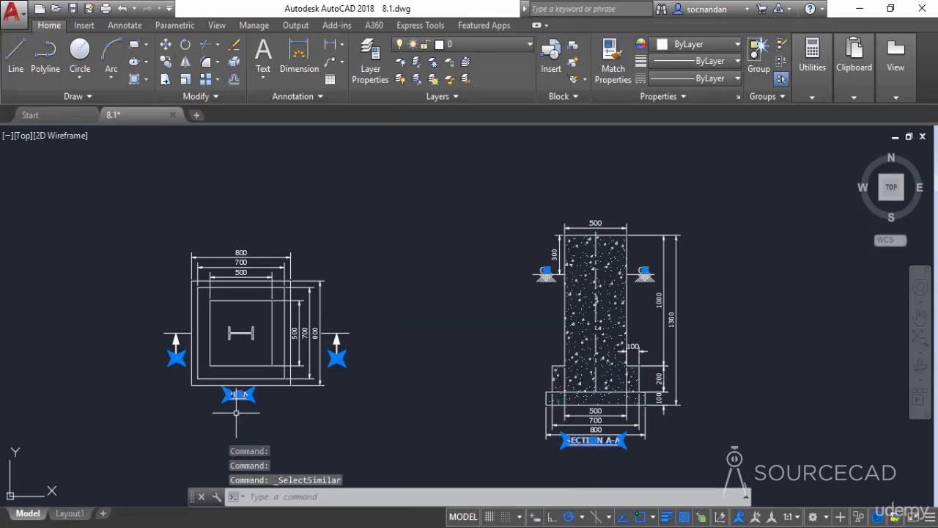
left_click(516, 46)
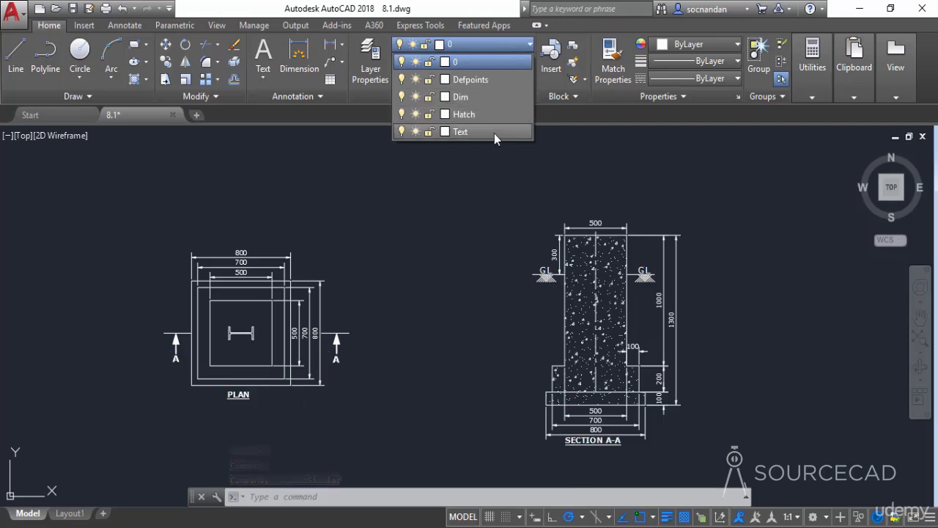
left_click(494, 132)
key("Escape")
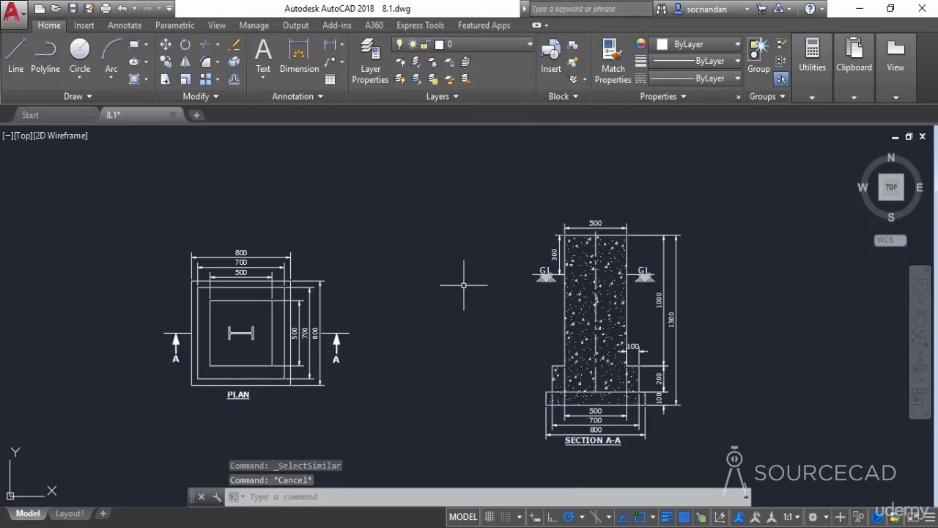